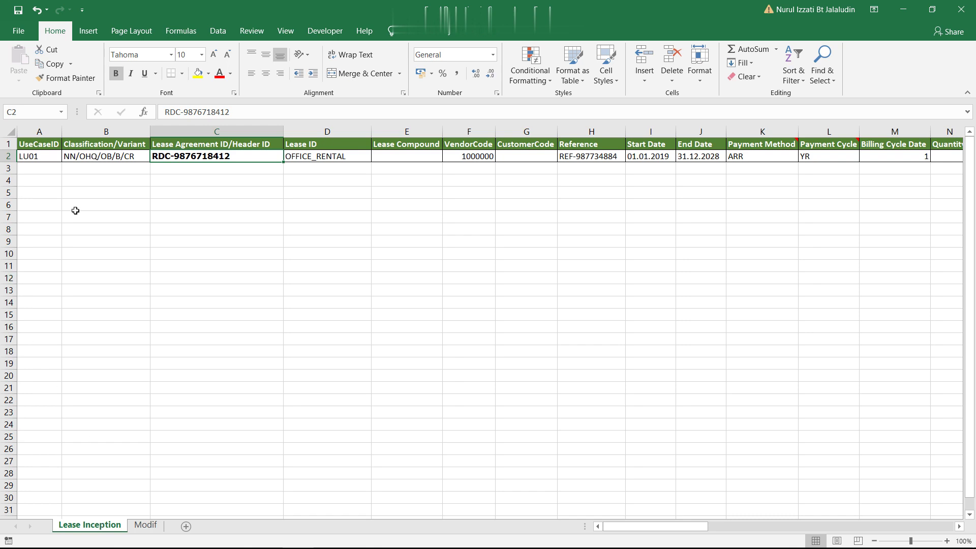
Review the lease inception record in row 2, from UseCaseID through the contract, payment, company and currency fields to Status Date.
{"action": "left_click", "coordinate": [23, 159]}
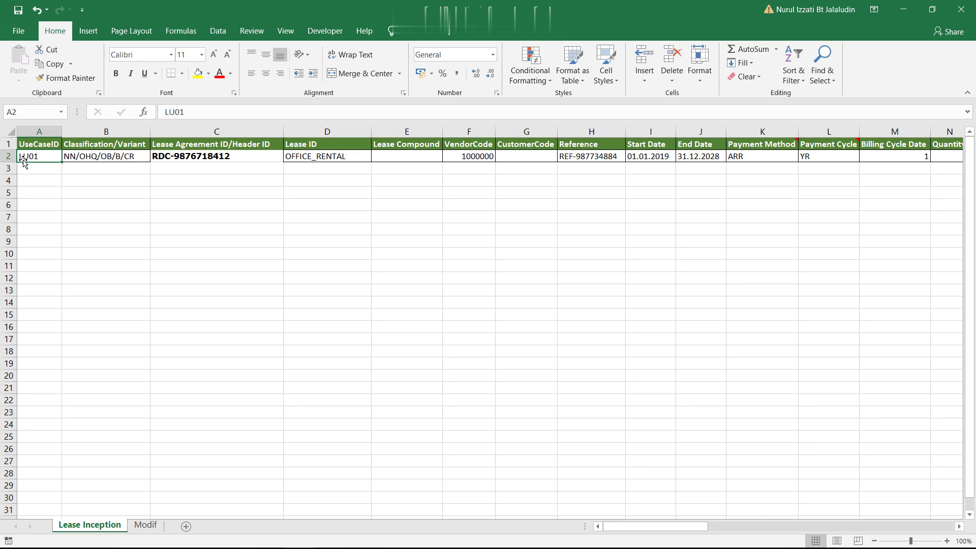
{"action": "key", "text": "Right"}
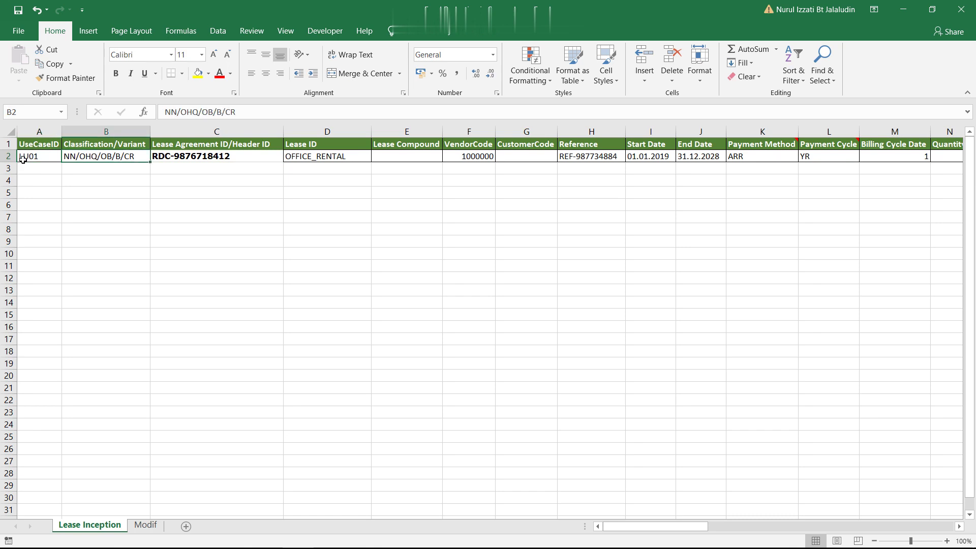
{"action": "key", "text": "Right"}
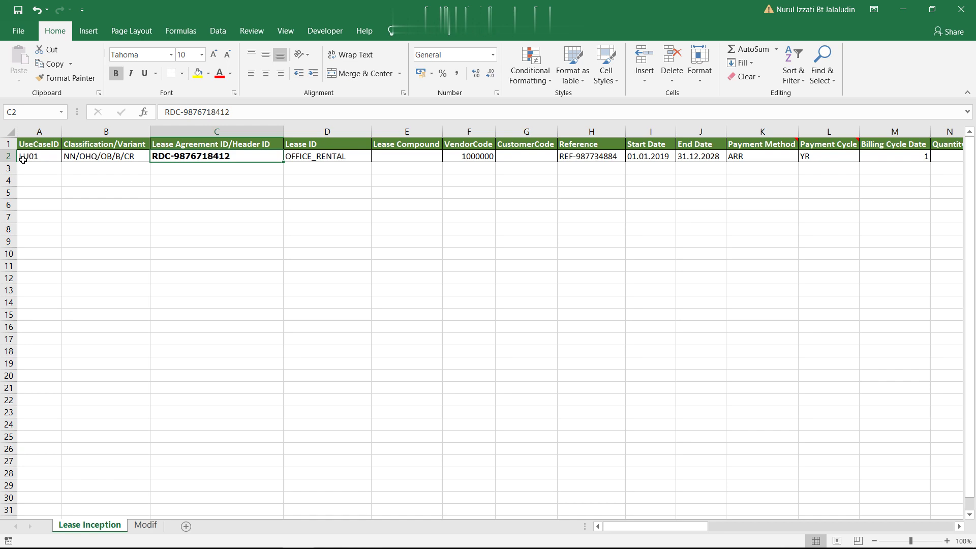
{"action": "key", "text": "Right"}
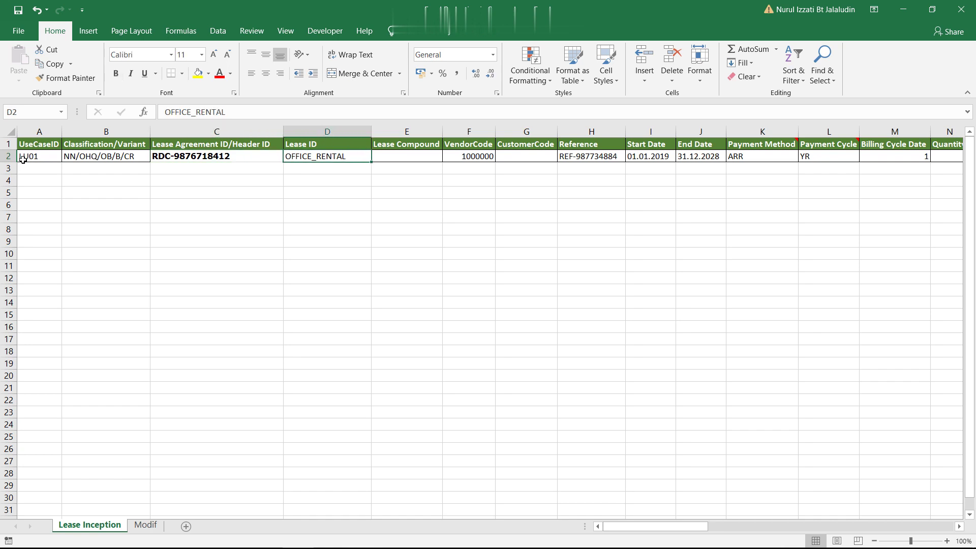
{"action": "key", "text": "Right"}
{"action": "key", "text": "Right"}
{"action": "key", "text": "Right"}
{"action": "key", "text": "Right"}
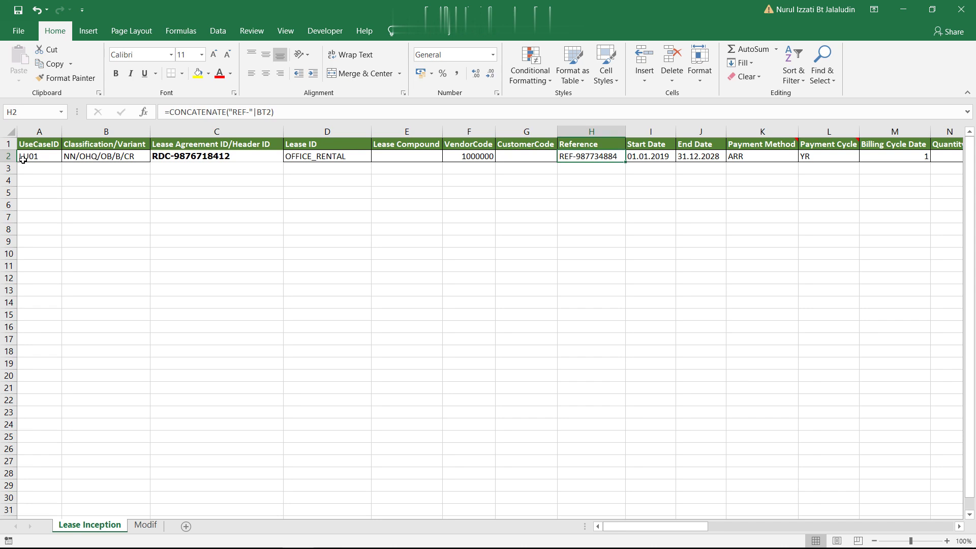
{"action": "key", "text": "Right"}
{"action": "key", "text": "Right"}
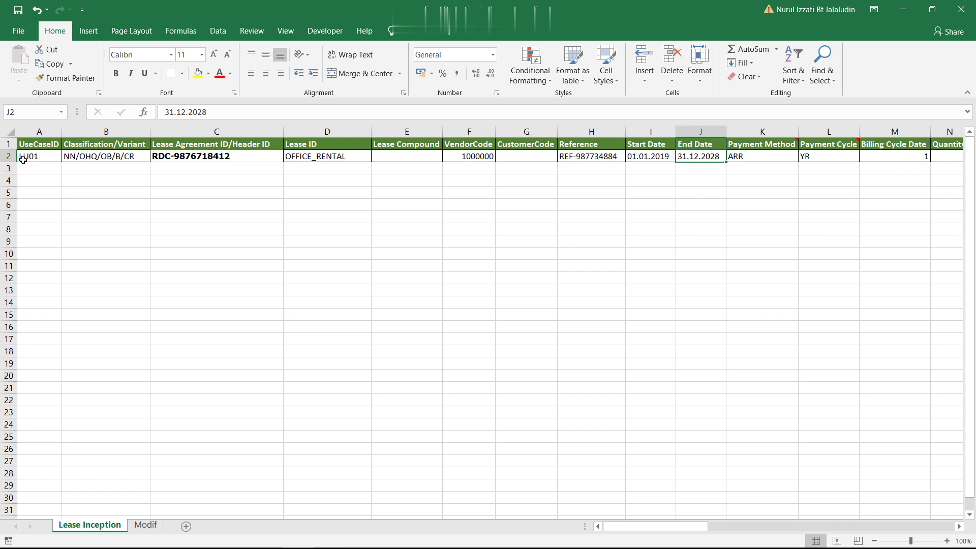
{"action": "key", "text": "Right"}
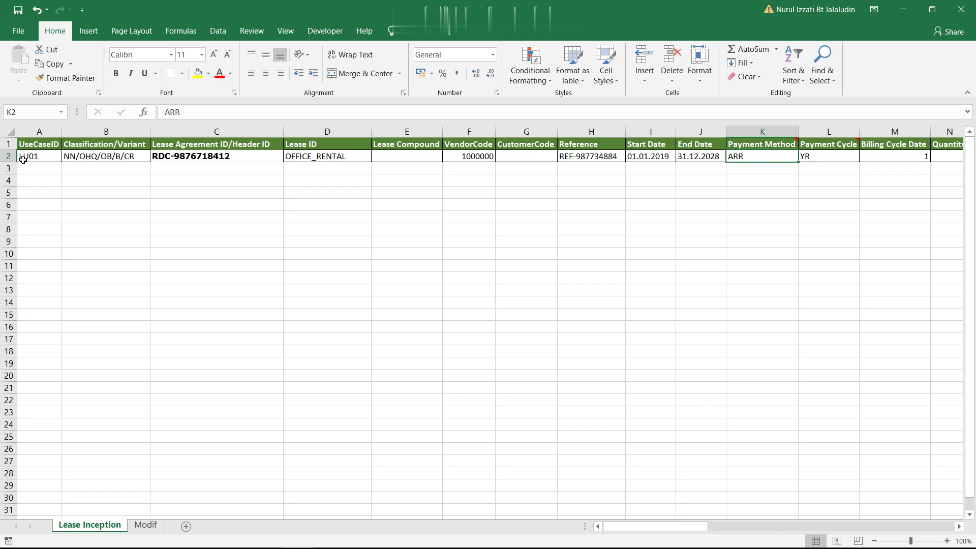
{"action": "key", "text": "Right"}
{"action": "key", "text": "Right"}
{"action": "key", "text": "Right"}
{"action": "key", "text": "Right"}
{"action": "key", "text": "Right"}
{"action": "key", "text": "Right"}
{"action": "key", "text": "Right"}
{"action": "key", "text": "Right"}
{"action": "key", "text": "Right"}
{"action": "key", "text": "Right"}
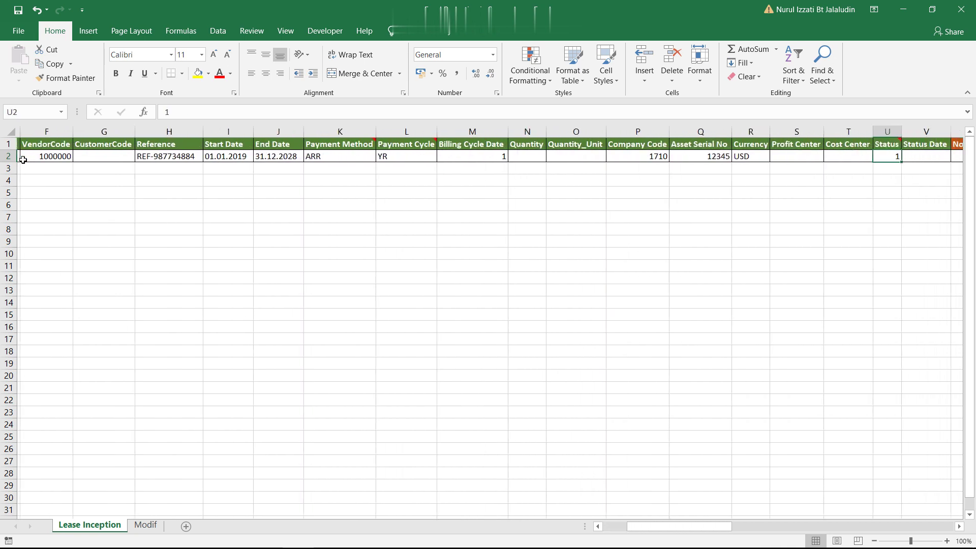
{"action": "key", "text": "Right"}
Review the record's optional notification, exchange rate and asset fields, from Non-Cancellable Period to Asset UL UoM.
{"action": "key", "text": "Right"}
{"action": "key", "text": "Right"}
{"action": "key", "text": "Right"}
{"action": "key", "text": "Right"}
{"action": "key", "text": "Right"}
{"action": "key", "text": "Right"}
{"action": "key", "text": "Right"}
{"action": "key", "text": "Right"}
{"action": "key", "text": "Right"}
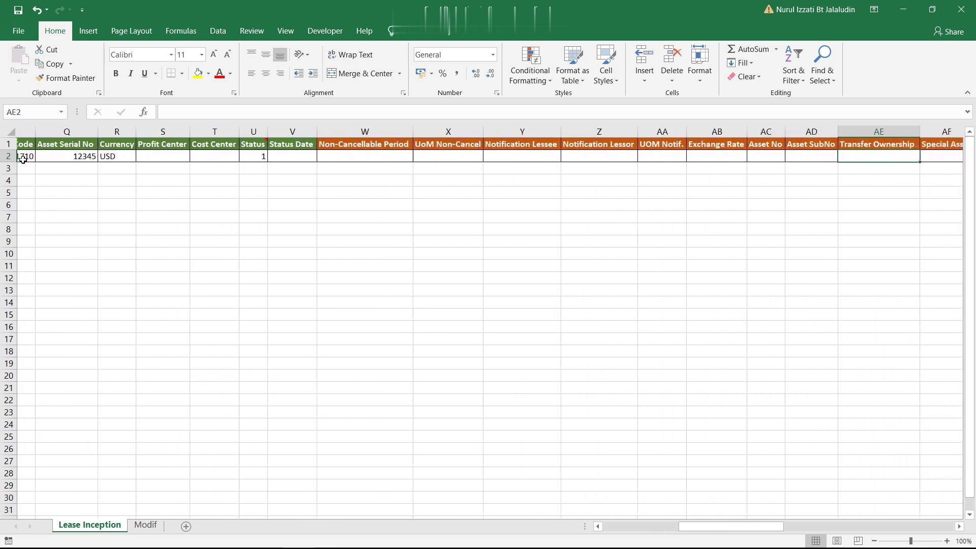
{"action": "key", "text": "Right"}
{"action": "key", "text": "Right"}
{"action": "key", "text": "Right"}
{"action": "key", "text": "Right"}
Review the record's payment fields, from S.Date and E.Date through Invoice Amount to Fulfilment Rate.
{"action": "key", "text": "Right"}
{"action": "key", "text": "Right"}
{"action": "key", "text": "Right"}
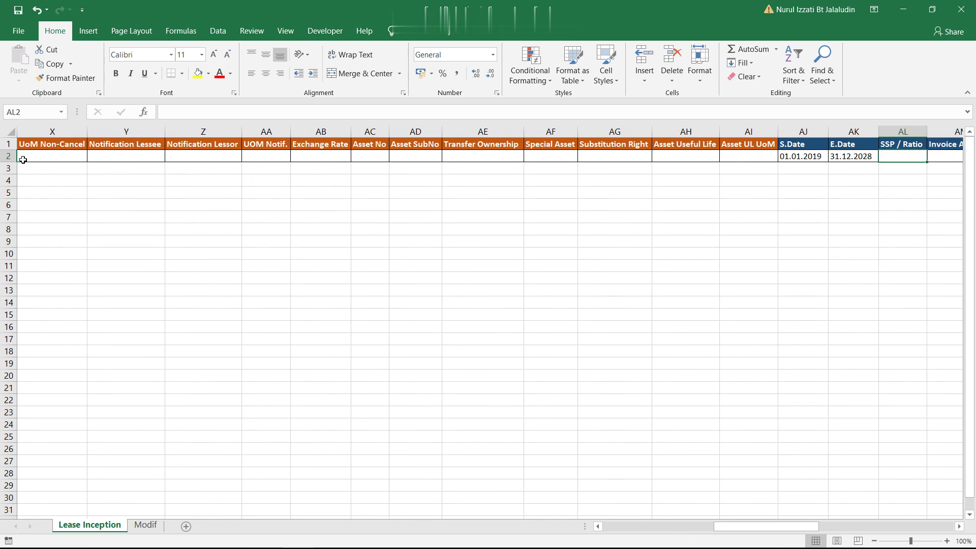
{"action": "key", "text": "Left"}
{"action": "key", "text": "Left"}
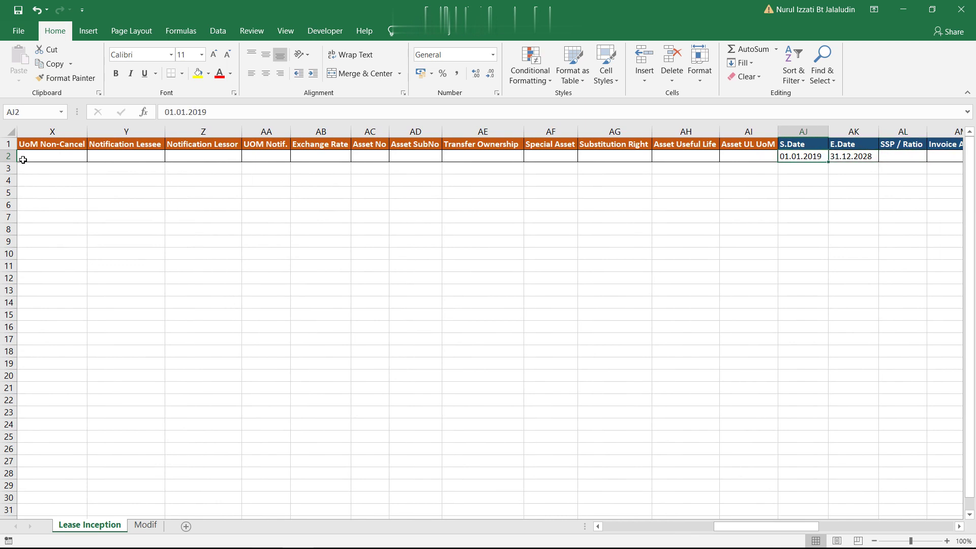
{"action": "key", "text": "Right"}
{"action": "key", "text": "Right"}
{"action": "key", "text": "Right"}
{"action": "key", "text": "Right"}
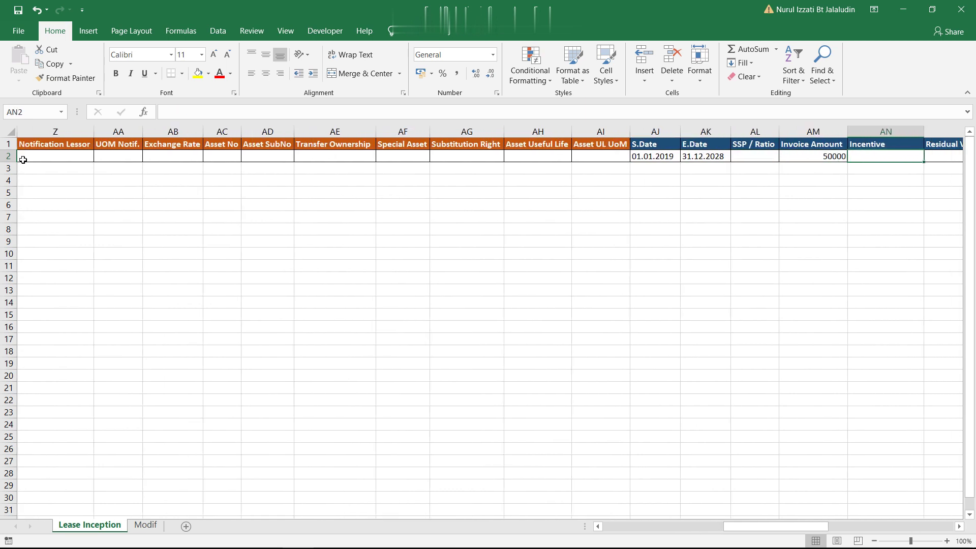
{"action": "key", "text": "Right"}
{"action": "key", "text": "Right"}
{"action": "key", "text": "Right"}
{"action": "key", "text": "Right"}
{"action": "key", "text": "Right"}
{"action": "key", "text": "Right"}
{"action": "key", "text": "Right"}
{"action": "key", "text": "Right"}
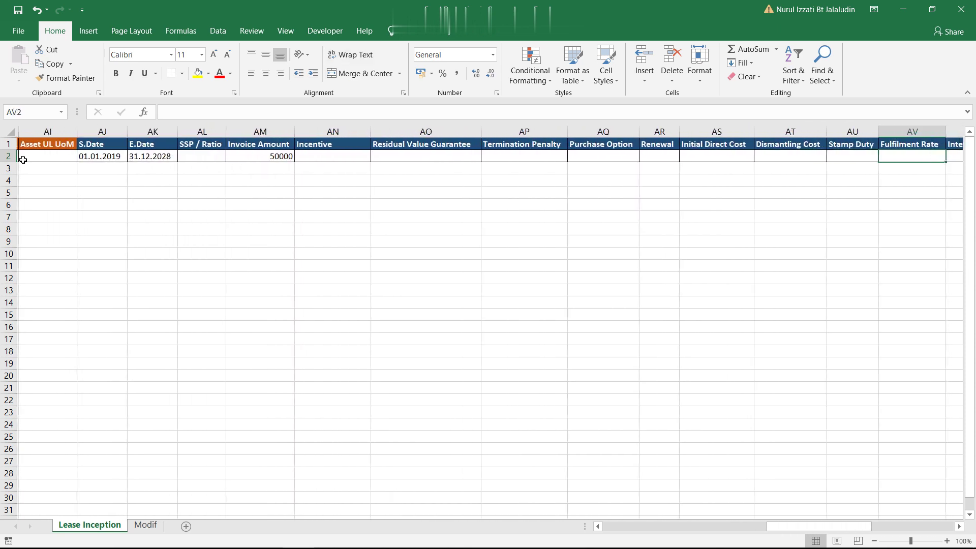
Set the Interest Rate of the lease inception record to 6.
{"action": "key", "text": "Right"}
{"action": "type", "text": "6"}
{"action": "key", "text": "Right"}
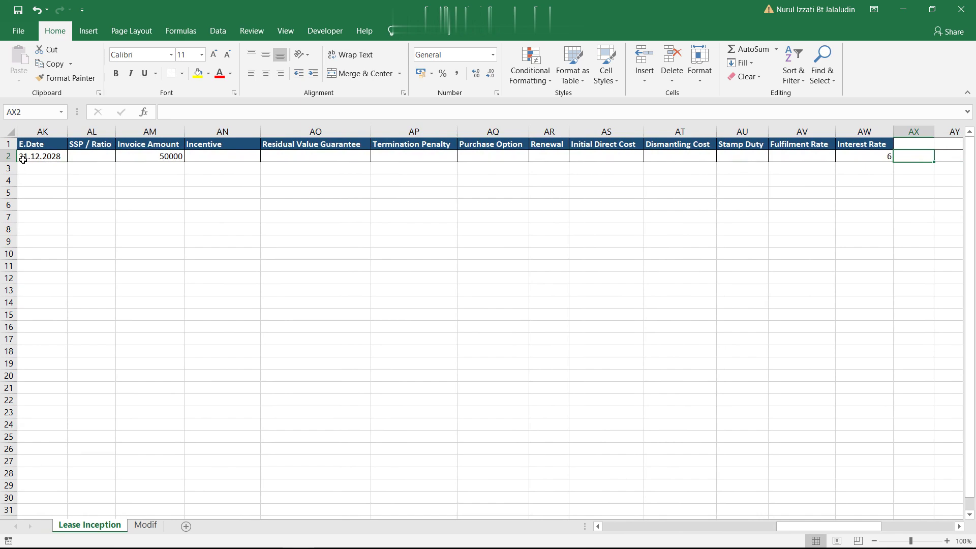
Switch to SAP and start transaction /COGN/16TC_RAW_EXCEL for the IFRS 16 raw data upload.
{"action": "key", "text": "alt+Tab"}
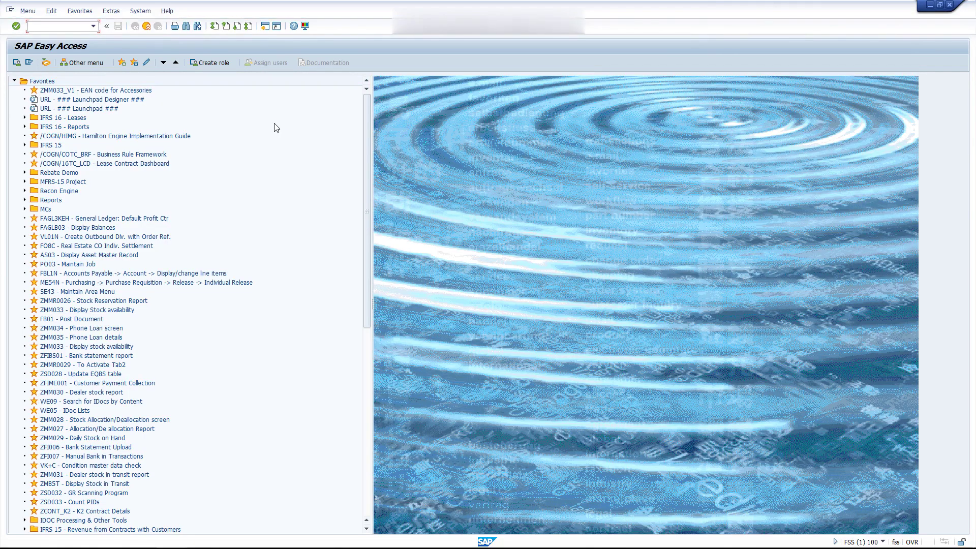
{"action": "type", "text": "/COGN"}
{"action": "type", "text": "/16TC"}
{"action": "type", "text": "_RAW"}
{"action": "type", "text": "_EX"}
{"action": "type", "text": "CE"}
{"action": "type", "text": "L"}
{"action": "key", "text": "Return"}
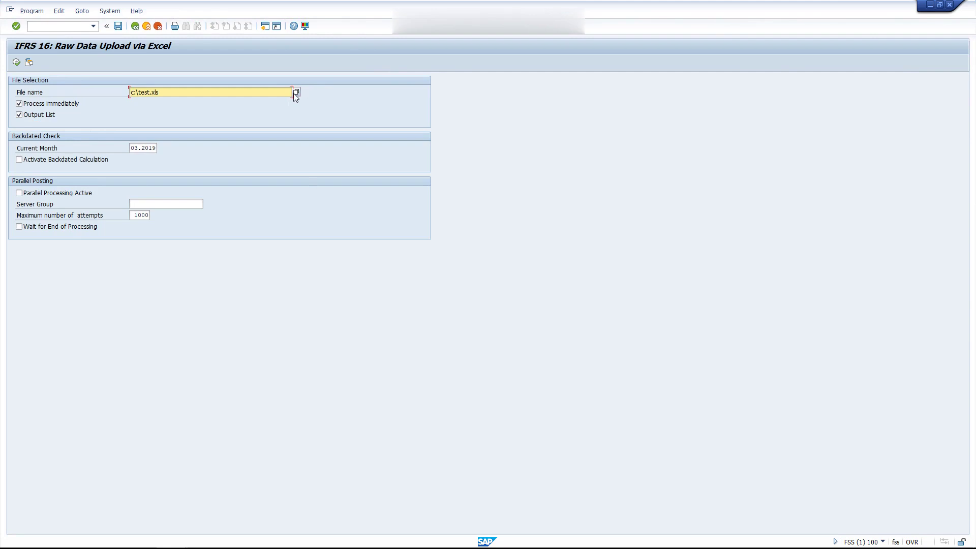
Choose the Excel file for the raw data upload and execute the upload.
{"action": "left_click", "coordinate": [295, 92]}
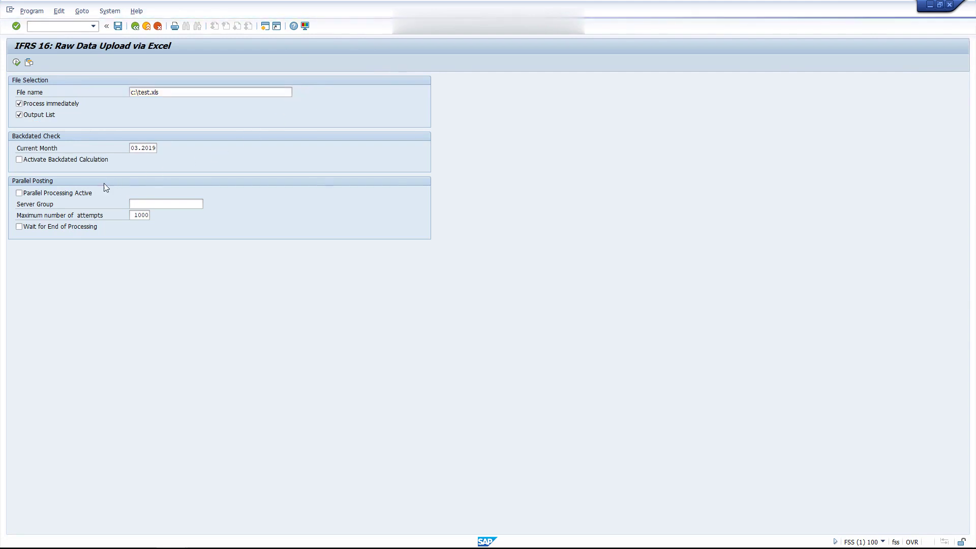
{"action": "double_click", "coordinate": [134, 138]}
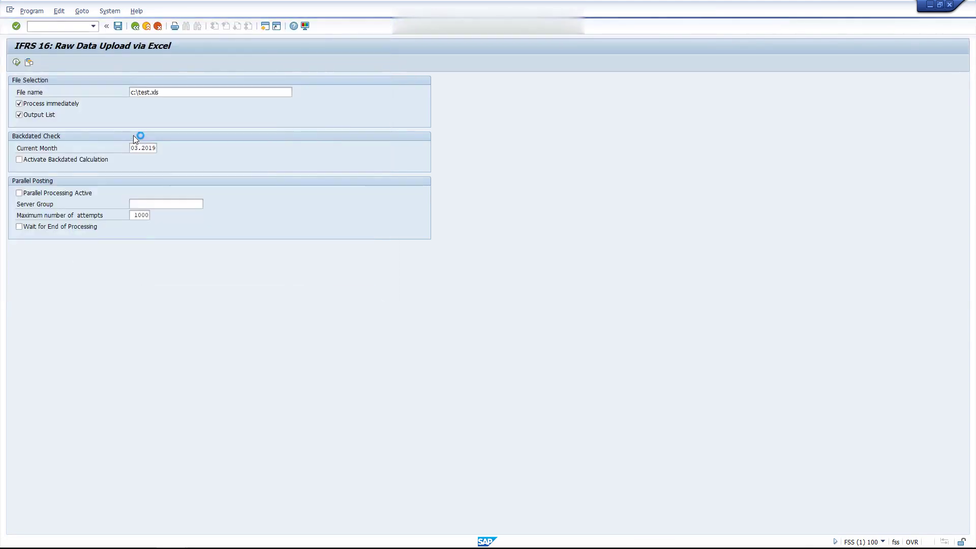
{"action": "left_click", "coordinate": [17, 62]}
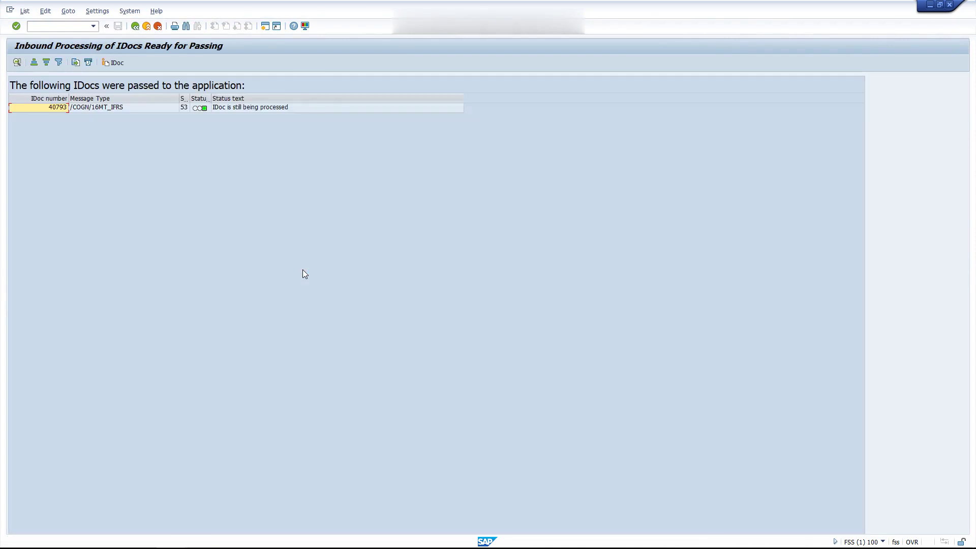
Open the Lease Contract Dashboard with transaction /N/COGN/16TC_LCD.
{"action": "left_click", "coordinate": [57, 27]}
{"action": "type", "text": "/N/"}
{"action": "type", "text": "C"}
{"action": "key", "text": "BackSpace"}
{"action": "type", "text": "/C"}
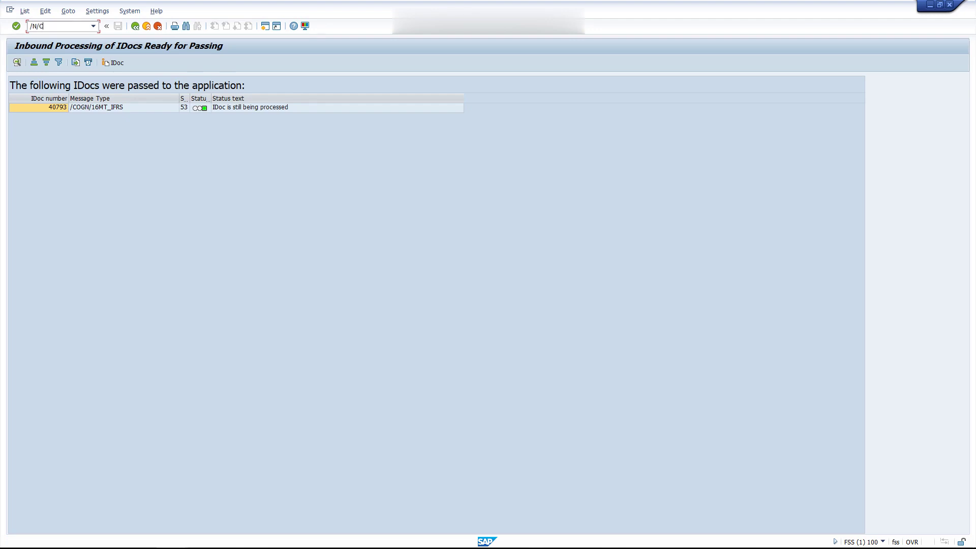
{"action": "type", "text": "OGN/16TC_LCD"}
{"action": "key", "text": "Return"}
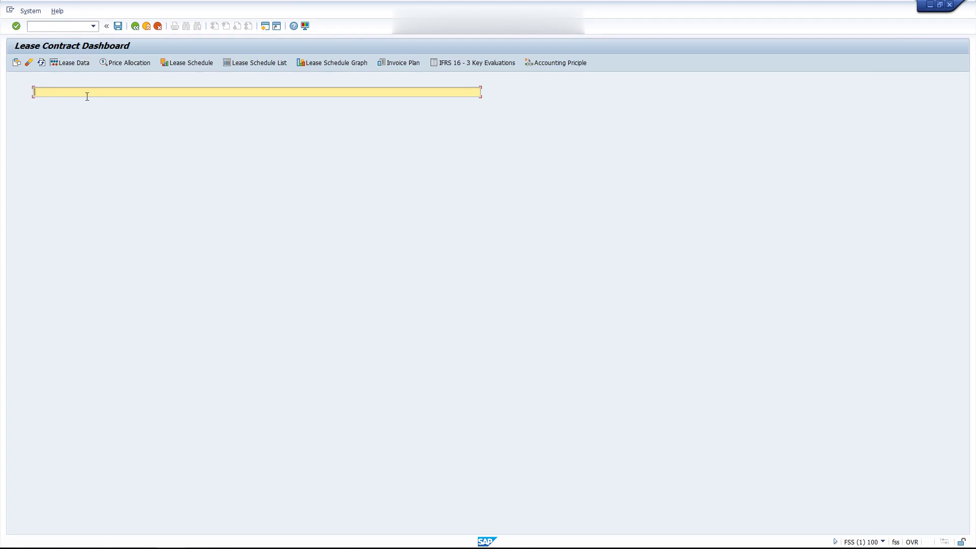
Search the dashboard for 1 and open the lease schedule of the IFRS 16 - Local Currency contract.
{"action": "type", "text": "1"}
{"action": "key", "text": "Return"}
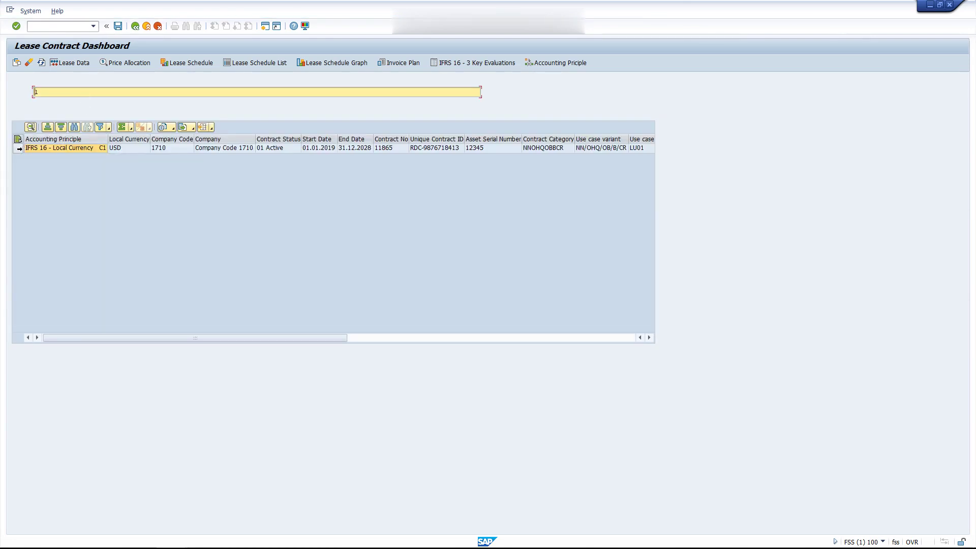
{"action": "left_click", "coordinate": [19, 148]}
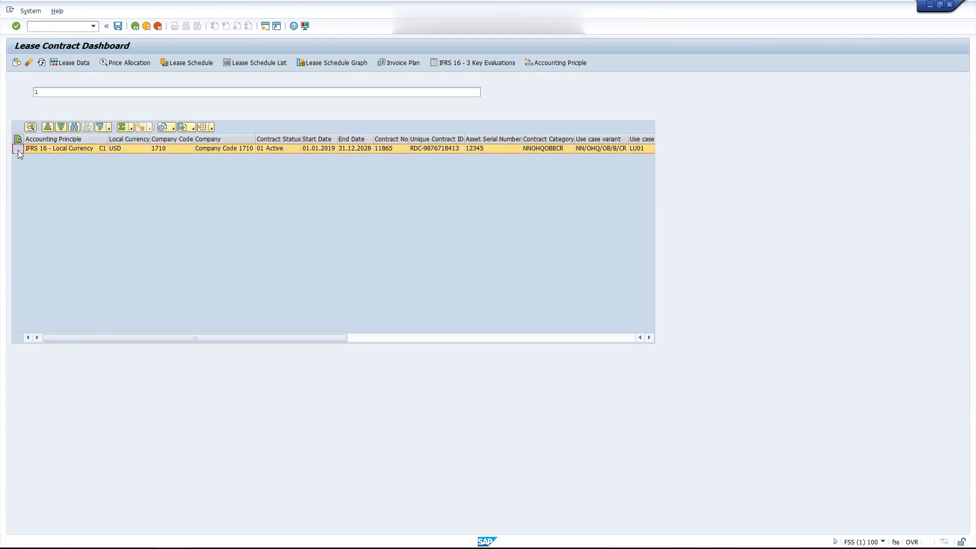
{"action": "left_click", "coordinate": [199, 64]}
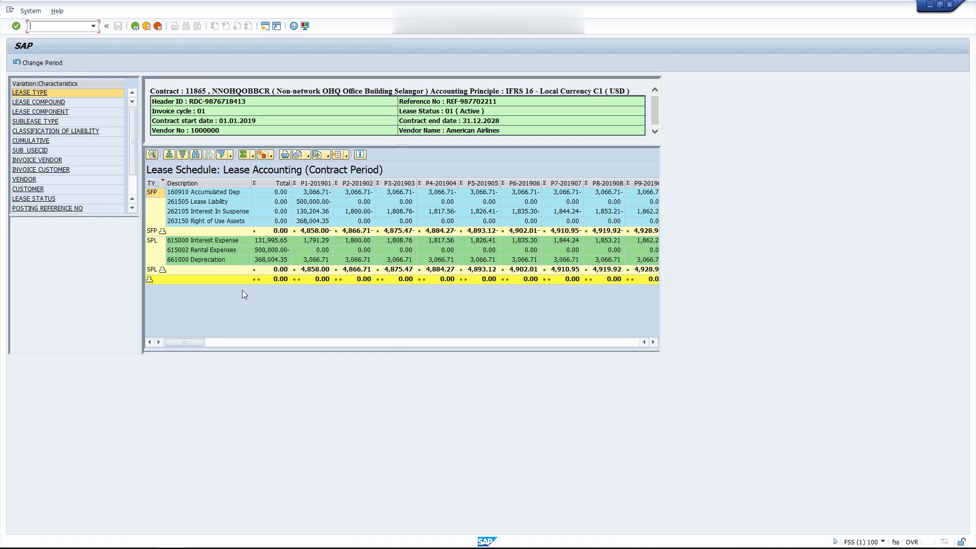
Change the lease schedule's period to Contract Year and look through all yearly columns.
{"action": "left_click", "coordinate": [47, 63]}
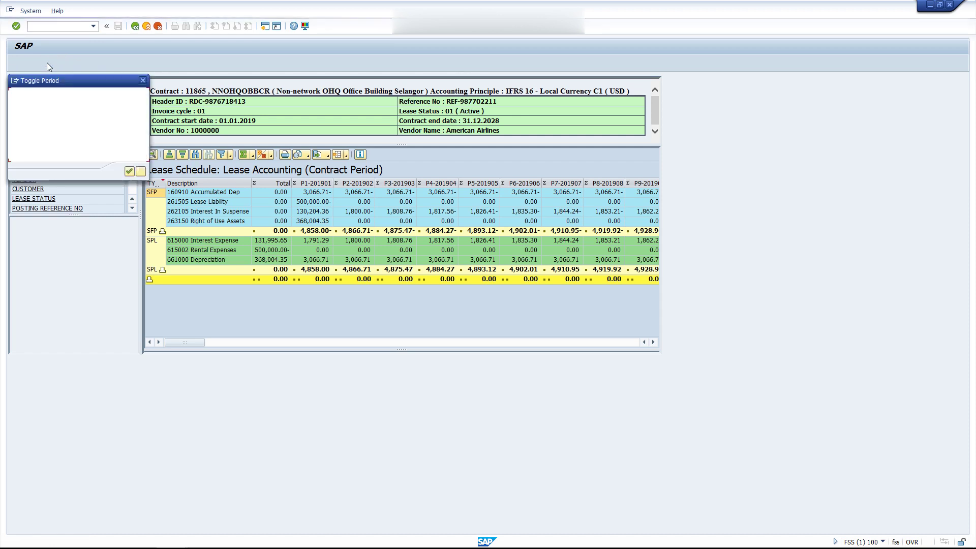
{"action": "left_click", "coordinate": [48, 121]}
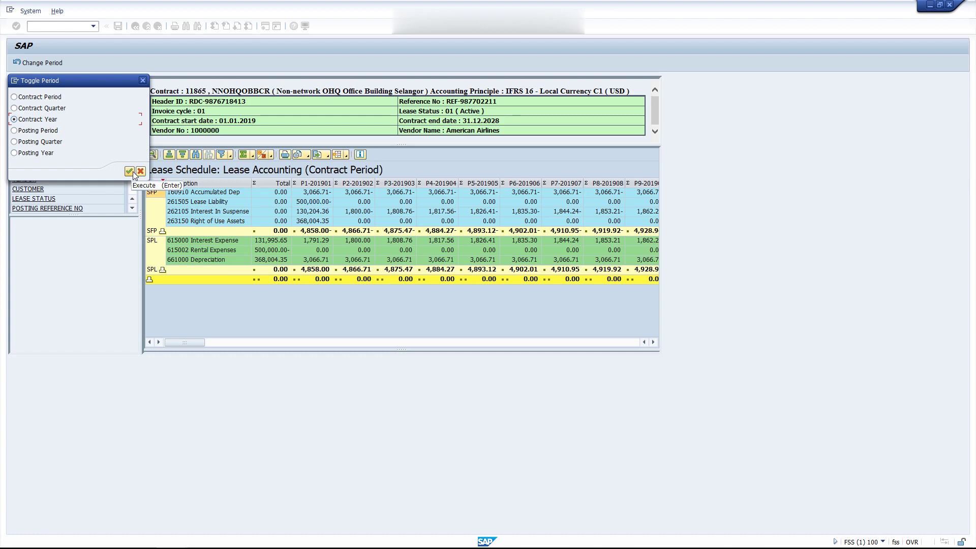
{"action": "left_click", "coordinate": [131, 171]}
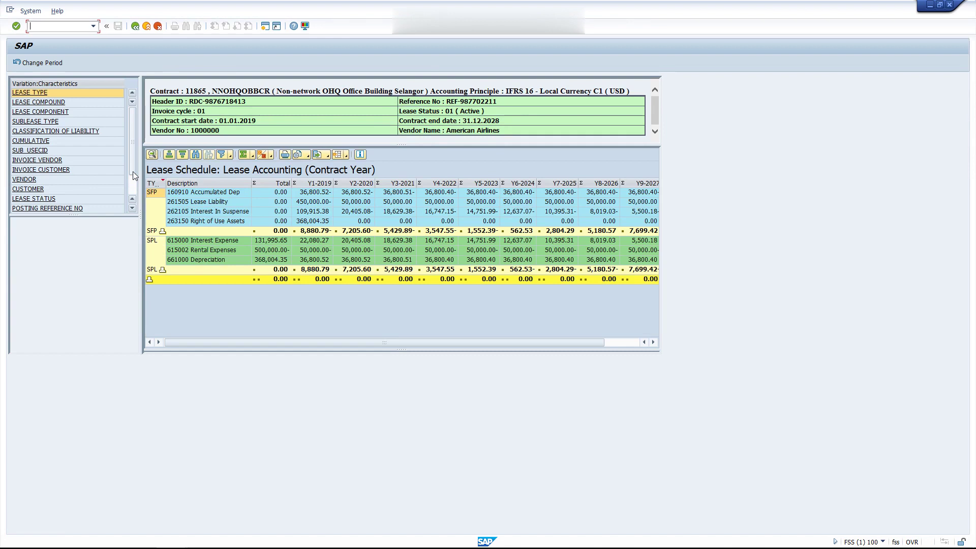
{"action": "left_click", "coordinate": [626, 343]}
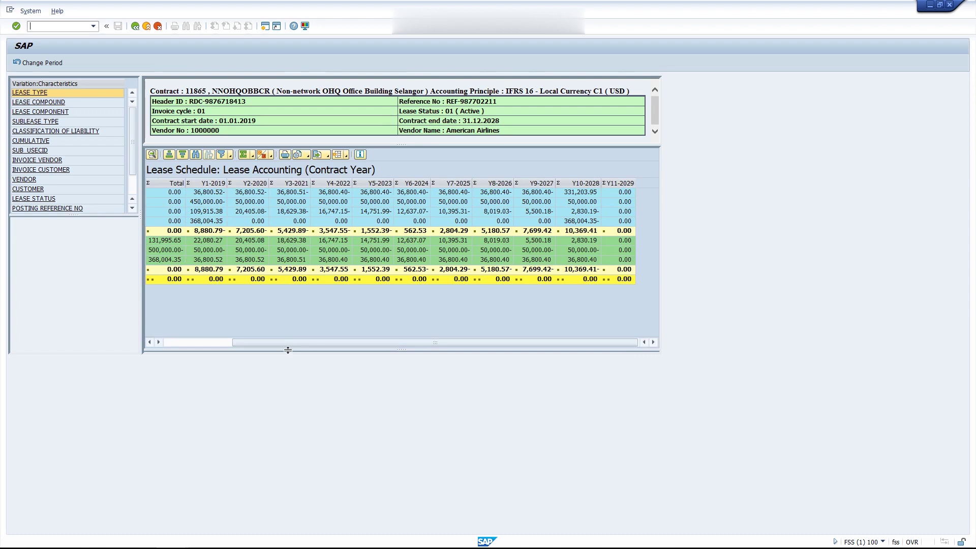
{"action": "left_click", "coordinate": [191, 343]}
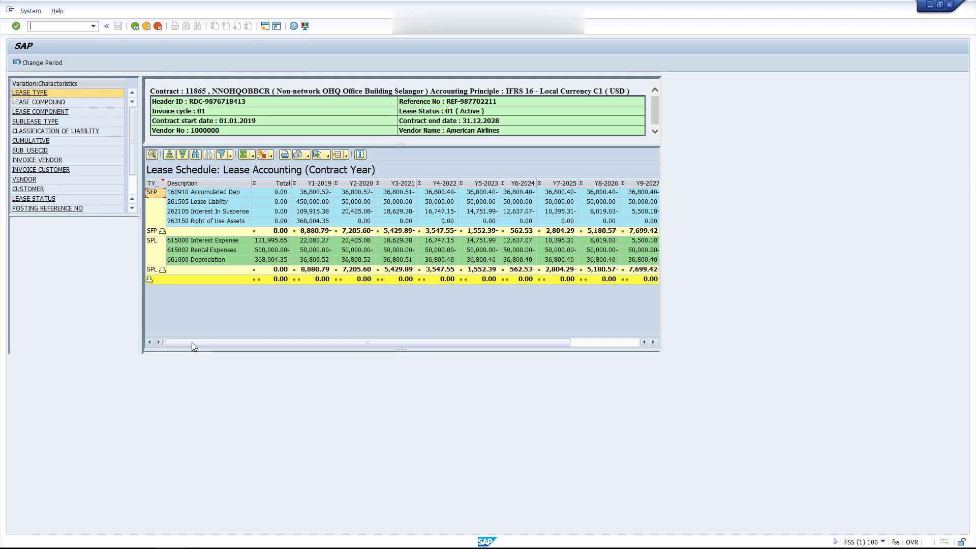
Switch to the Modif sheet in Excel and highlight the modification record in row 2 from UseCaseID to Status Date.
{"action": "key", "text": "alt+Tab"}
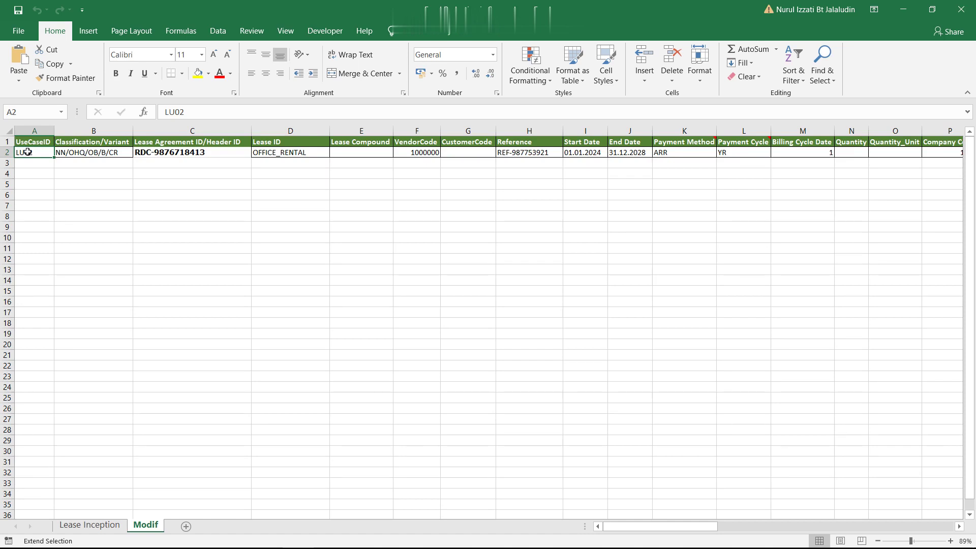
{"action": "key", "text": "Right"}
{"action": "key", "text": "Right"}
{"action": "key", "text": "Right"}
{"action": "key", "text": "Right"}
{"action": "key", "text": "Right"}
{"action": "key", "text": "Right"}
{"action": "key", "text": "Right"}
{"action": "key", "text": "Right"}
{"action": "key", "text": "Right"}
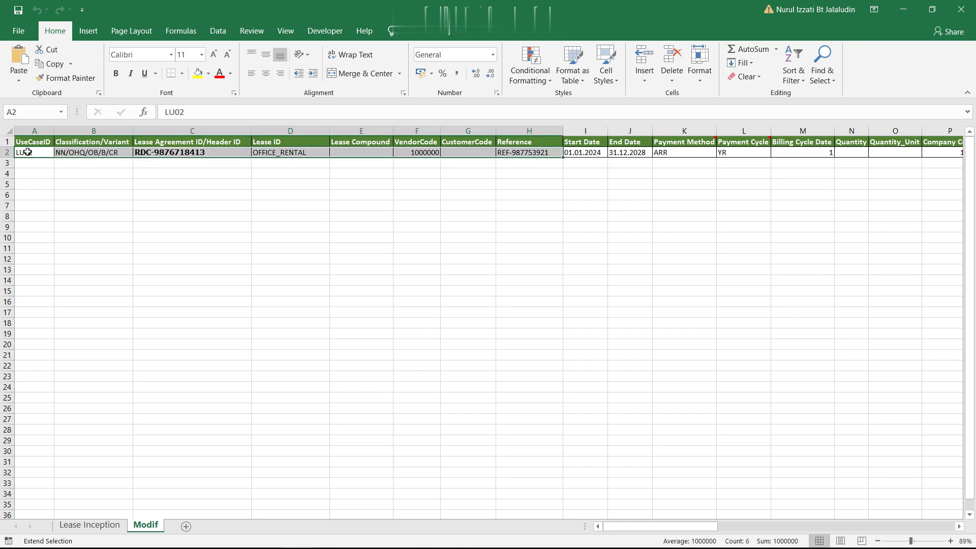
{"action": "key", "text": "Right"}
{"action": "key", "text": "Right"}
{"action": "key", "text": "Right"}
{"action": "key", "text": "Right"}
{"action": "key", "text": "Right"}
{"action": "key", "text": "Right"}
{"action": "key", "text": "Right"}
{"action": "key", "text": "Right"}
{"action": "key", "text": "Right"}
{"action": "key", "text": "Right"}
{"action": "key", "text": "Right"}
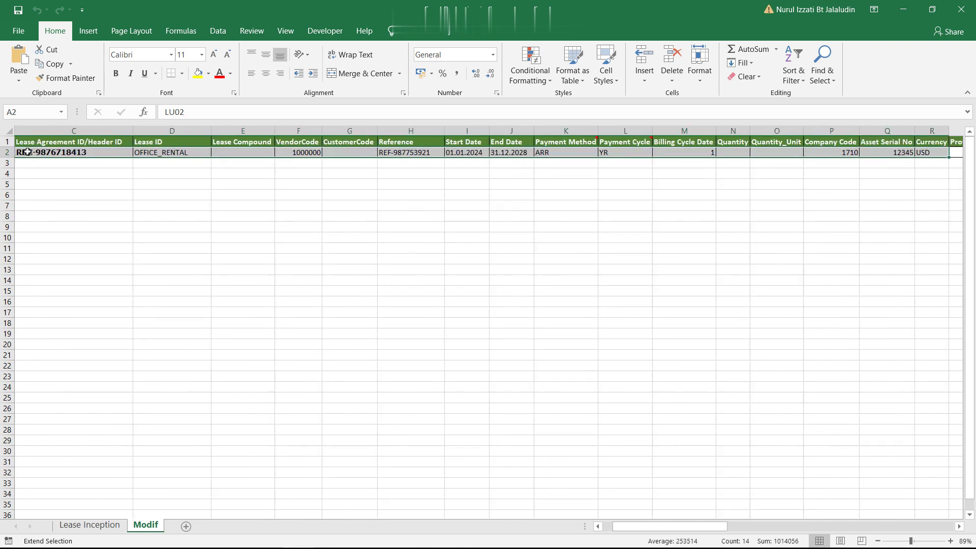
{"action": "key", "text": "Right"}
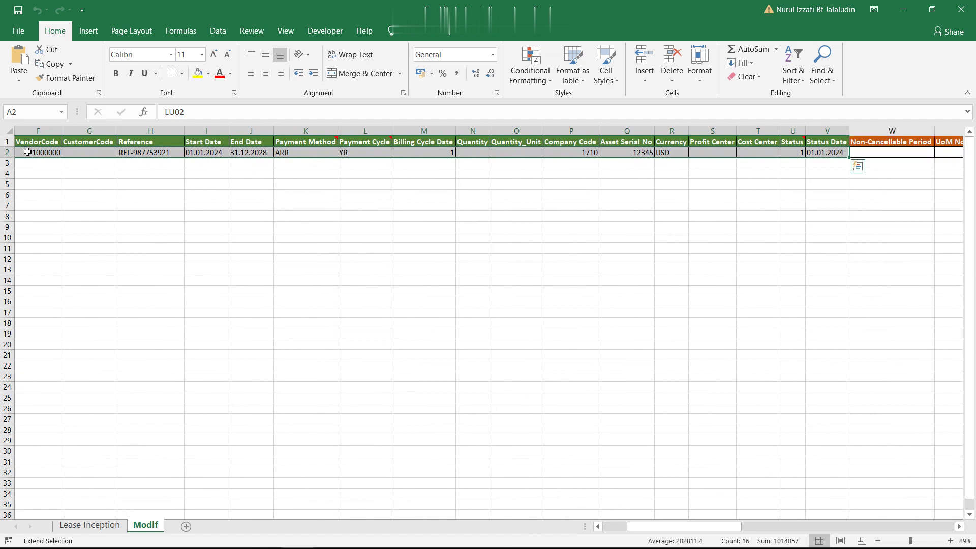
Extend the highlight of the modification record in row 2 past the Reduction in scope column to review its remaining values.
{"action": "key", "text": "Right"}
{"action": "key", "text": "Right"}
{"action": "key", "text": "Right"}
{"action": "key", "text": "Right"}
{"action": "key", "text": "Right"}
{"action": "key", "text": "Right"}
{"action": "key", "text": "Right"}
{"action": "key", "text": "Right"}
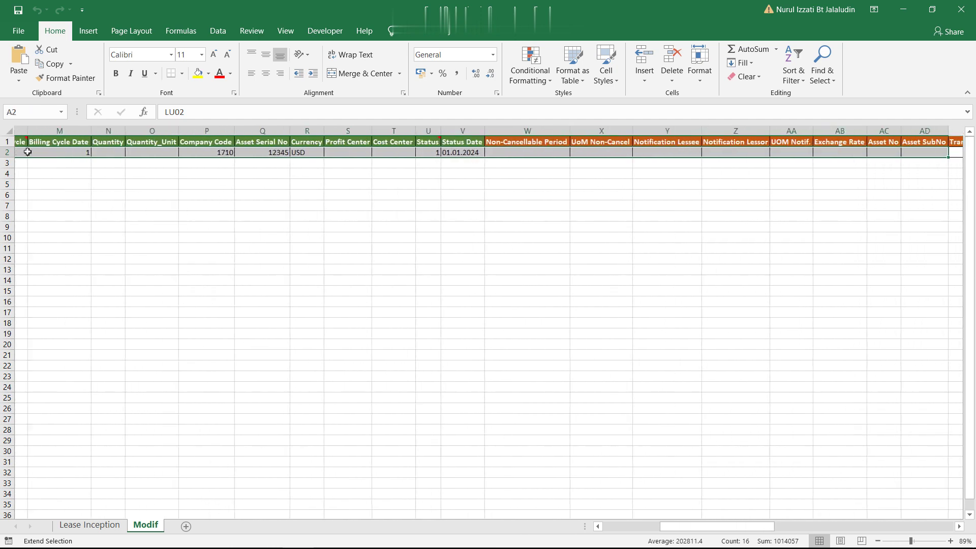
{"action": "key", "text": "Right"}
{"action": "key", "text": "Right"}
{"action": "key", "text": "Right"}
{"action": "key", "text": "Right"}
{"action": "key", "text": "Right"}
{"action": "key", "text": "Right"}
{"action": "key", "text": "Right"}
{"action": "key", "text": "Right"}
{"action": "key", "text": "Right"}
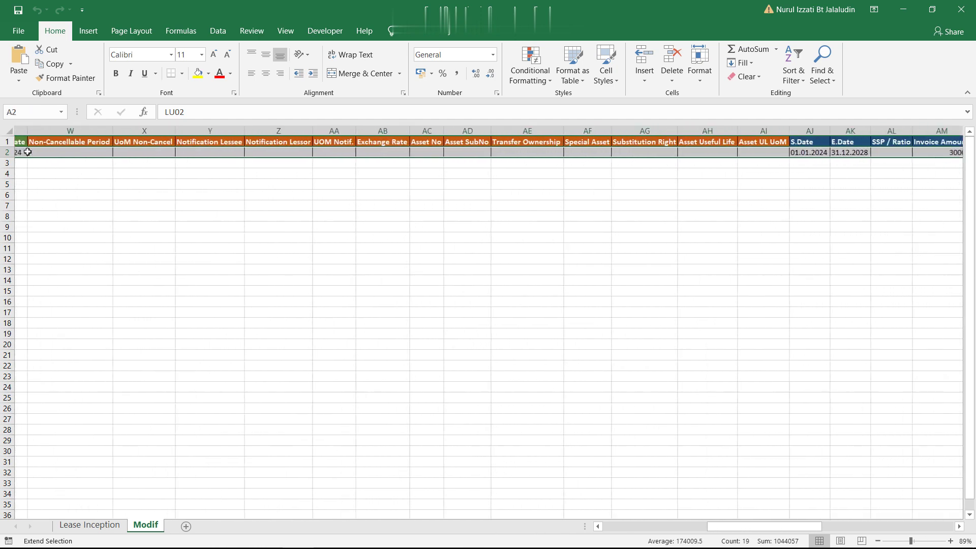
{"action": "key", "text": "Right"}
{"action": "key", "text": "Right"}
{"action": "key", "text": "Right"}
{"action": "key", "text": "Right"}
{"action": "key", "text": "Right"}
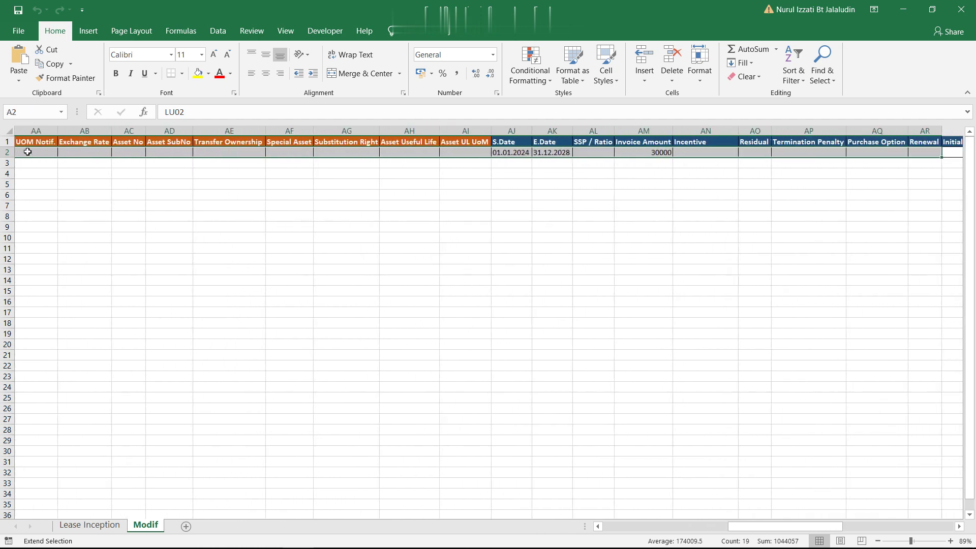
{"action": "key", "text": "Right"}
{"action": "key", "text": "Right"}
{"action": "key", "text": "Right"}
{"action": "key", "text": "Right"}
{"action": "key", "text": "Right"}
{"action": "key", "text": "Right"}
{"action": "key", "text": "Right"}
{"action": "key", "text": "Right"}
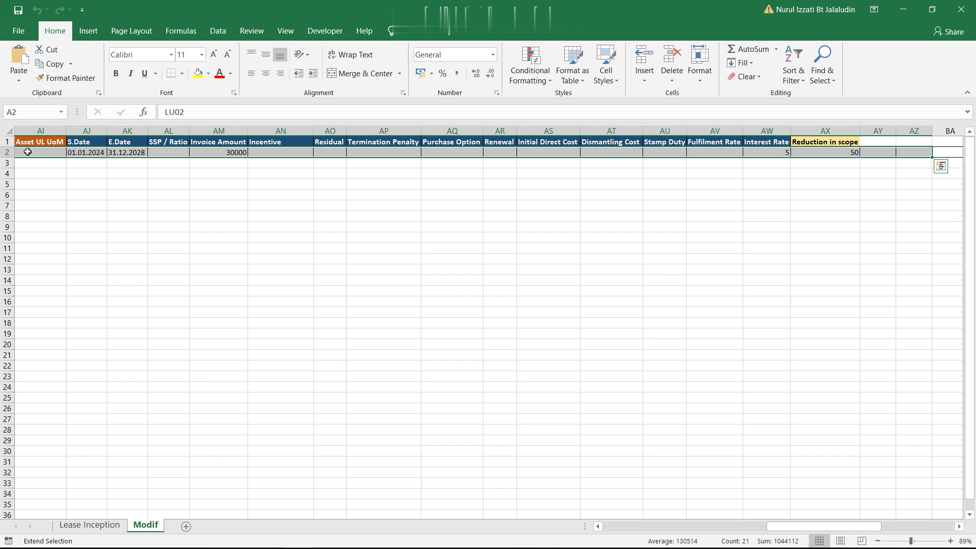
Switch to SAP and upload Excel Reduction in Scope.xlsx from the desktop with IFRS 16: Raw Data Upload via Excel.
{"action": "key", "text": "alt+Tab"}
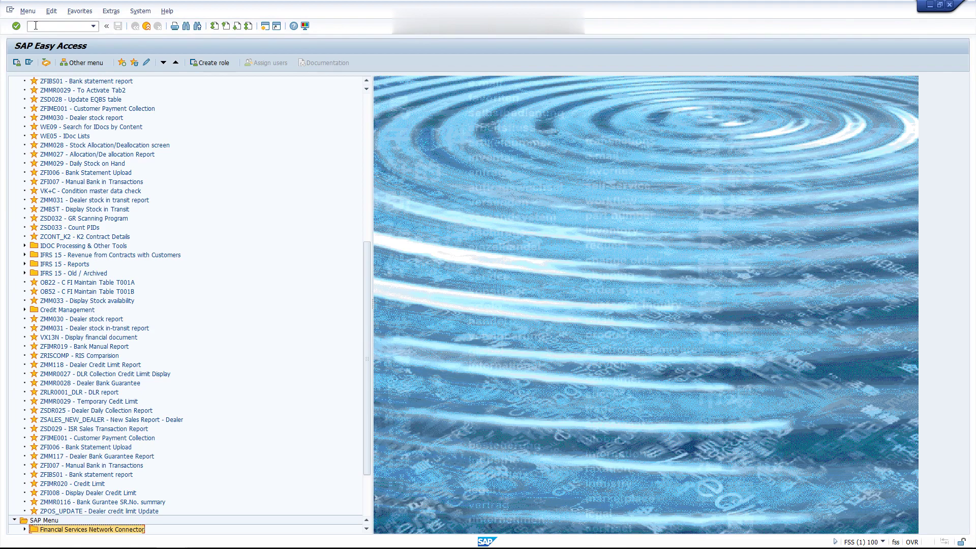
{"action": "key", "text": "Down"}
{"action": "left_click", "coordinate": [35, 26]}
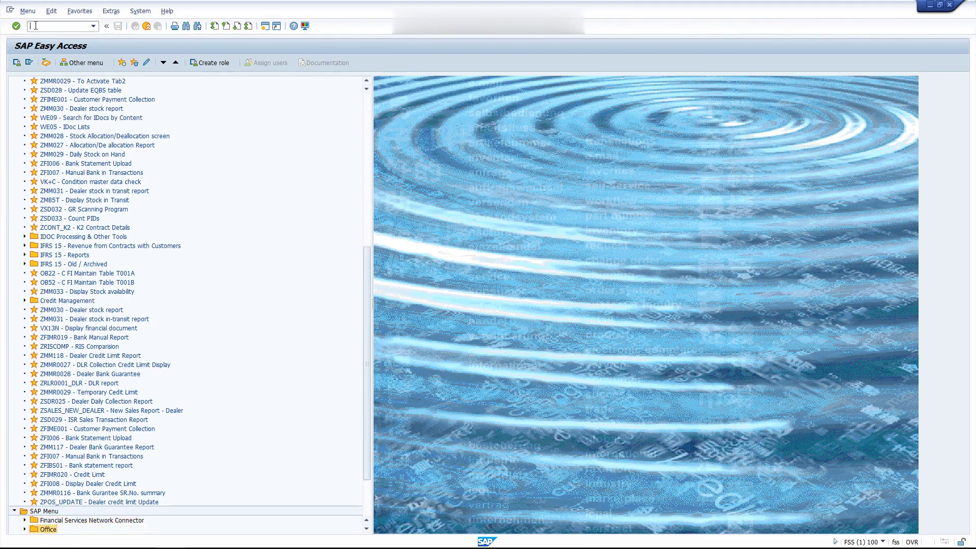
{"action": "key", "text": "ctrl+v"}
{"action": "key", "text": "Return"}
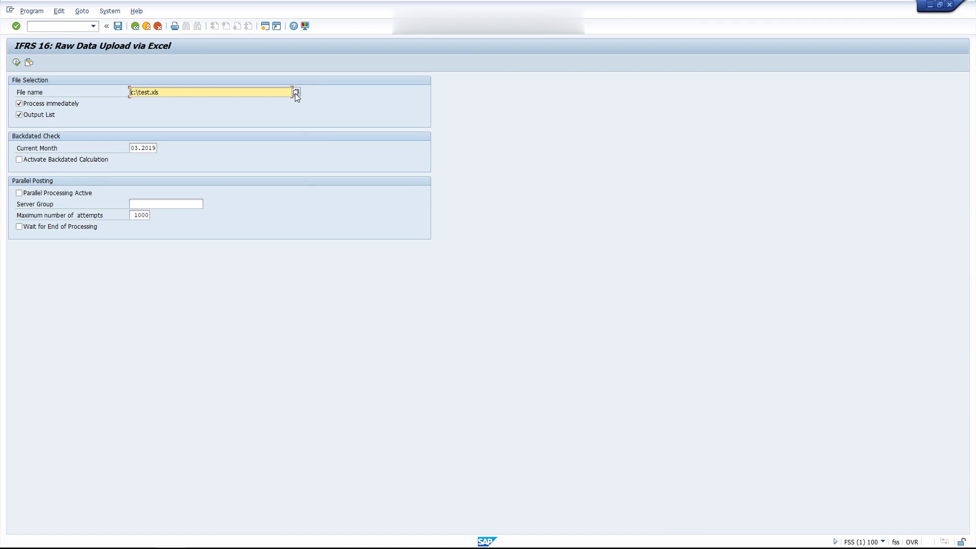
{"action": "left_click", "coordinate": [296, 92]}
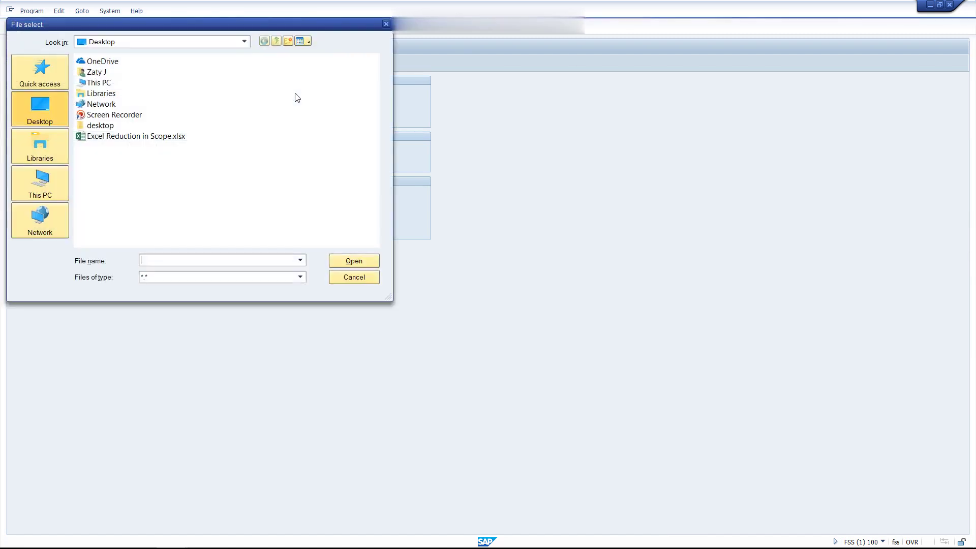
{"action": "double_click", "coordinate": [113, 135]}
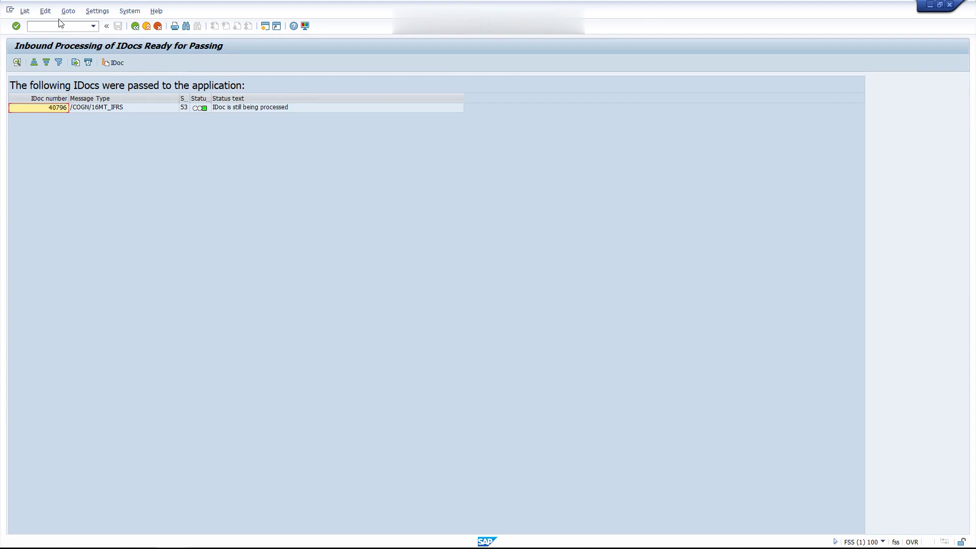
Open the Lease Contract Dashboard and search for the modified lease by its unique contract ID.
{"action": "scroll", "coordinate": [60, 26], "scroll_direction": "down", "scroll_amount": 2}
{"action": "key", "text": "Return"}
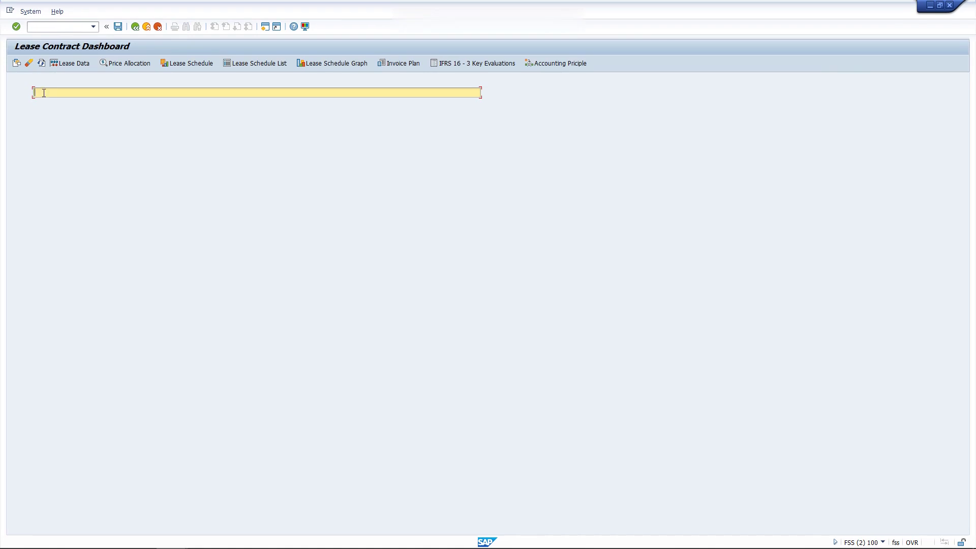
{"action": "key", "text": "ctrl+v"}
{"action": "key", "text": "Return"}
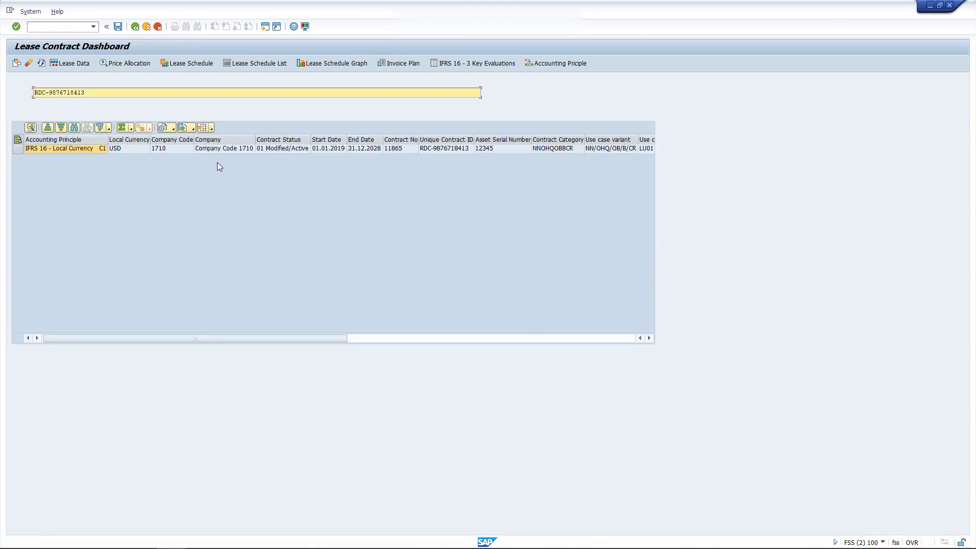
Check the IFRS 16 - Local Currency contract's status, open its lease schedule and highlight the Y6-2024 column.
{"action": "left_click", "coordinate": [279, 148]}
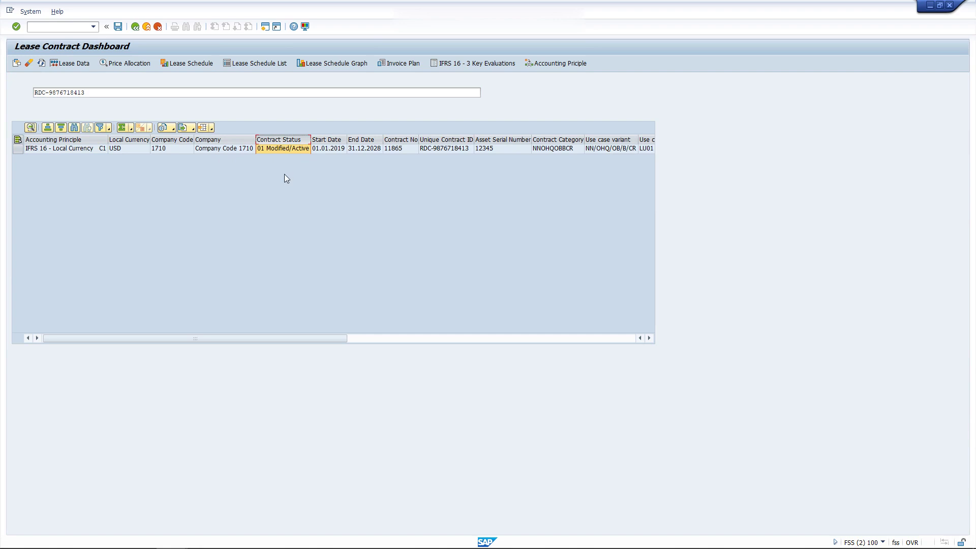
{"action": "left_click", "coordinate": [18, 149]}
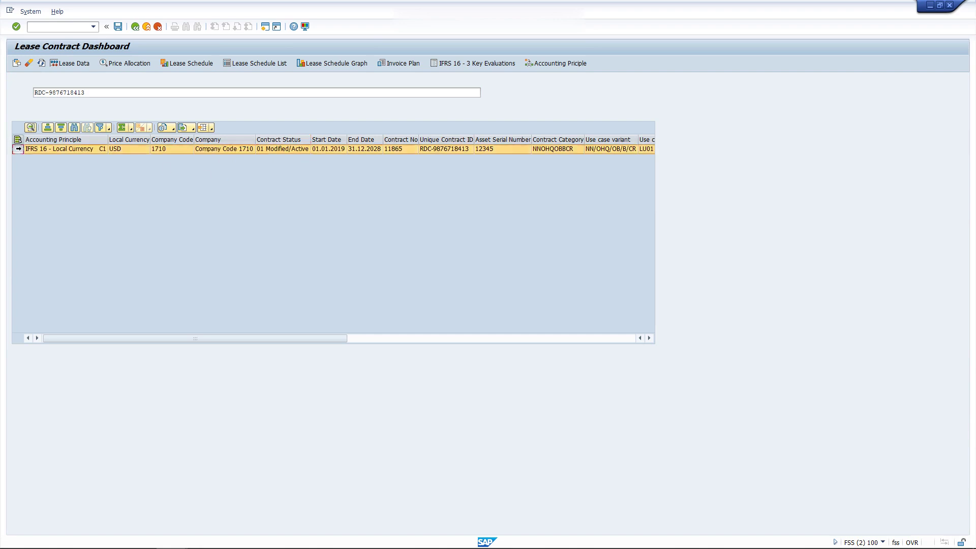
{"action": "left_click", "coordinate": [208, 64]}
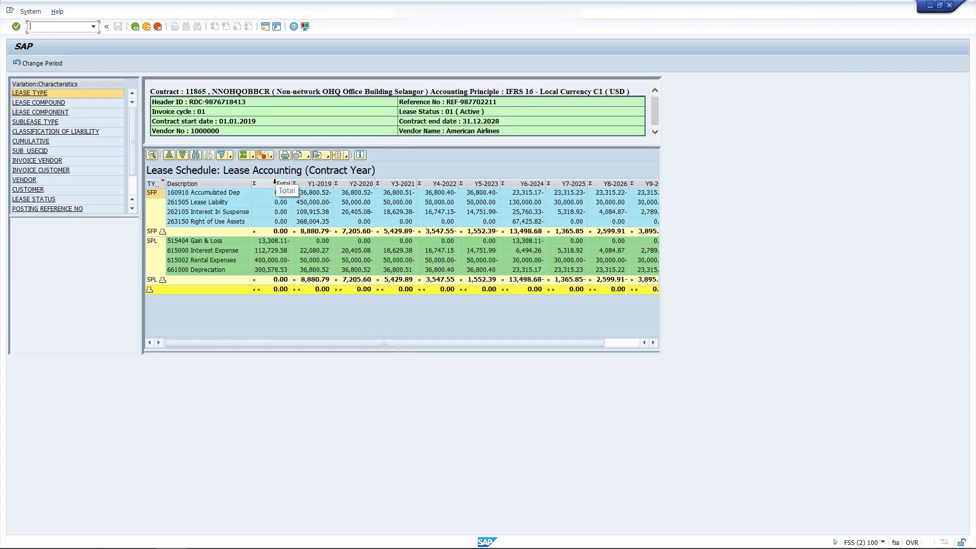
{"action": "left_click", "coordinate": [528, 184]}
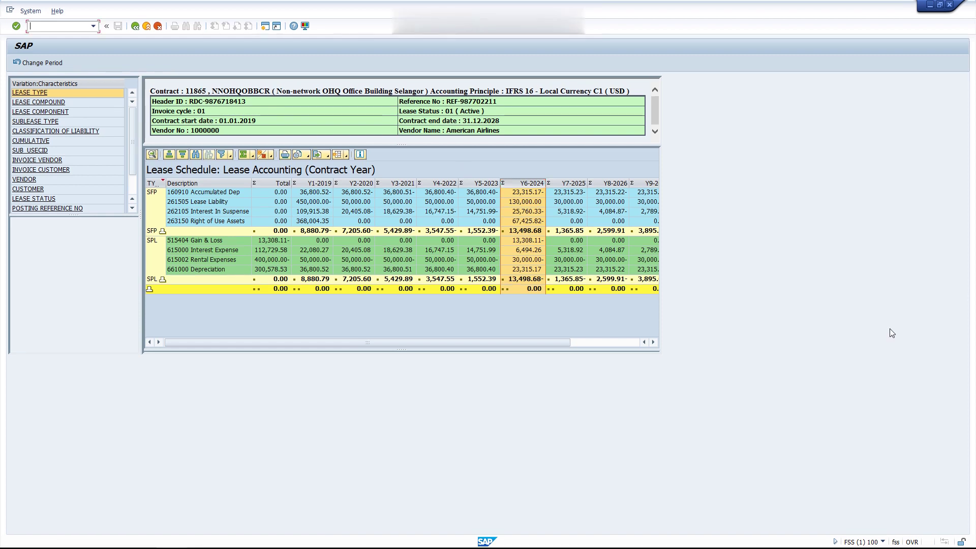
Switch to the presentation to compare the schedule with the RoU Asset Adjustment slide, and advance to the closing slide.
{"action": "key", "text": "alt+Tab"}
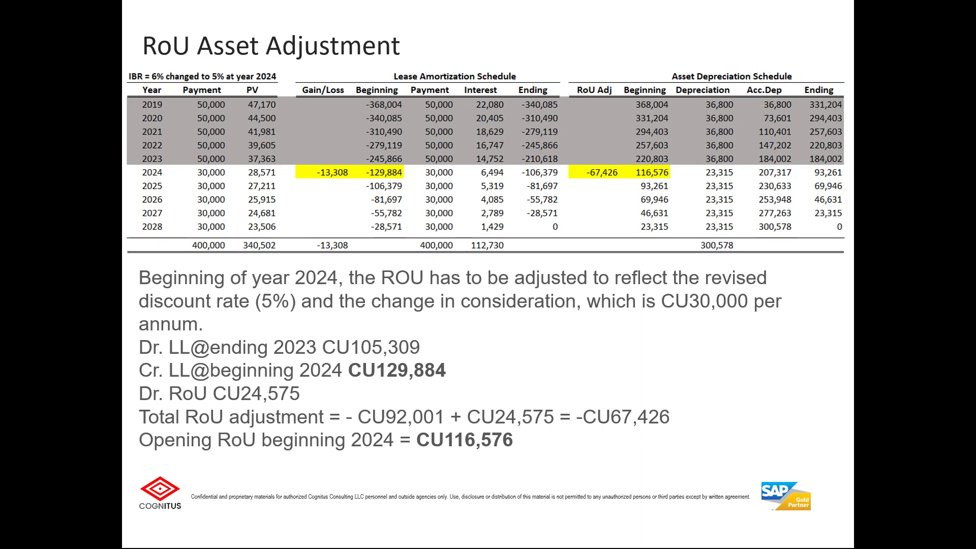
{"action": "key", "text": "Right"}
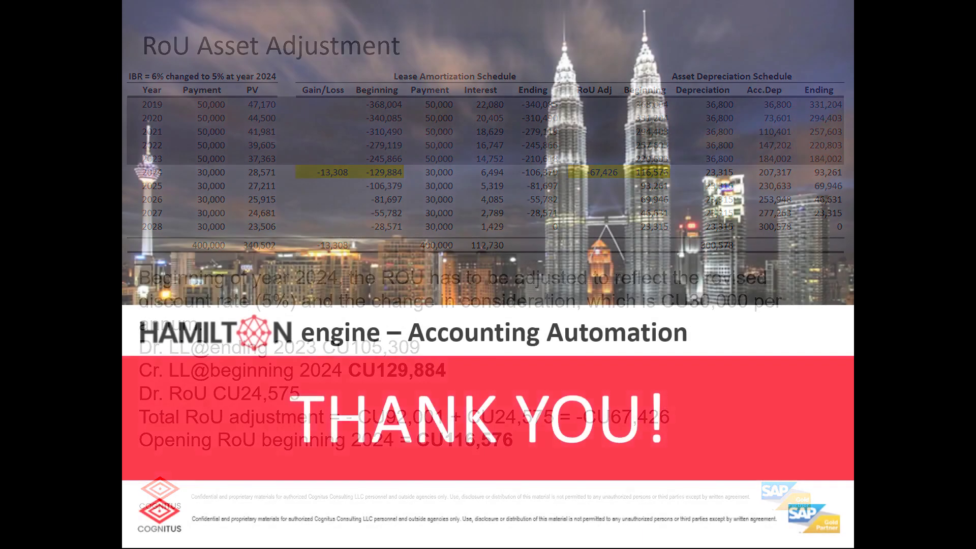